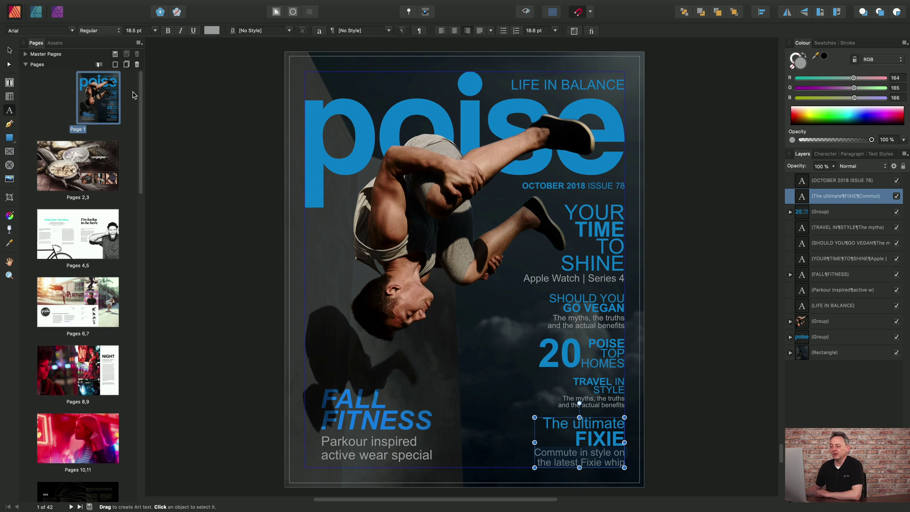
Step: Select the two 'Commute in style on the latest Fixie whip' lines and show the Hyperlinks panel
{"action": "left_click", "coordinate": [549, 454]}
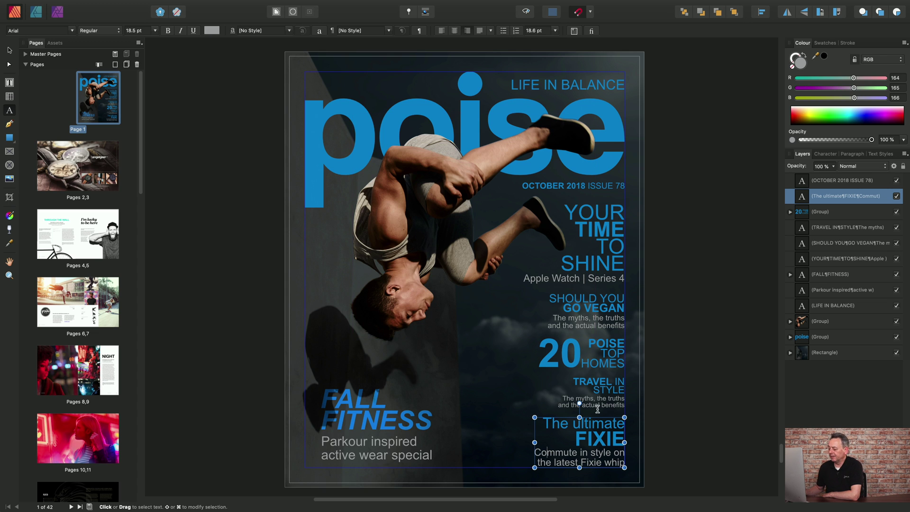
{"action": "left_click_drag", "start_coordinate": [539, 454], "coordinate": [624, 466]}
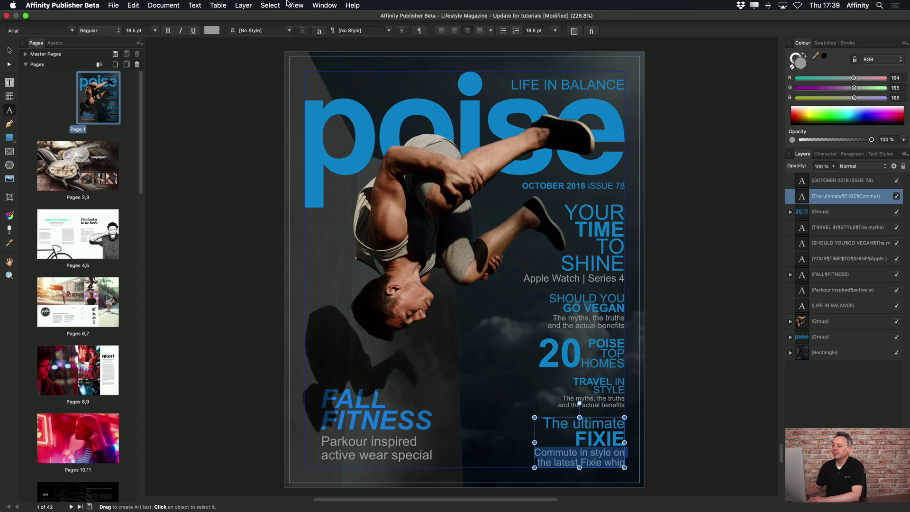
{"action": "left_click", "coordinate": [295, 5]}
{"action": "mouse_move", "coordinate": [353, 202]}
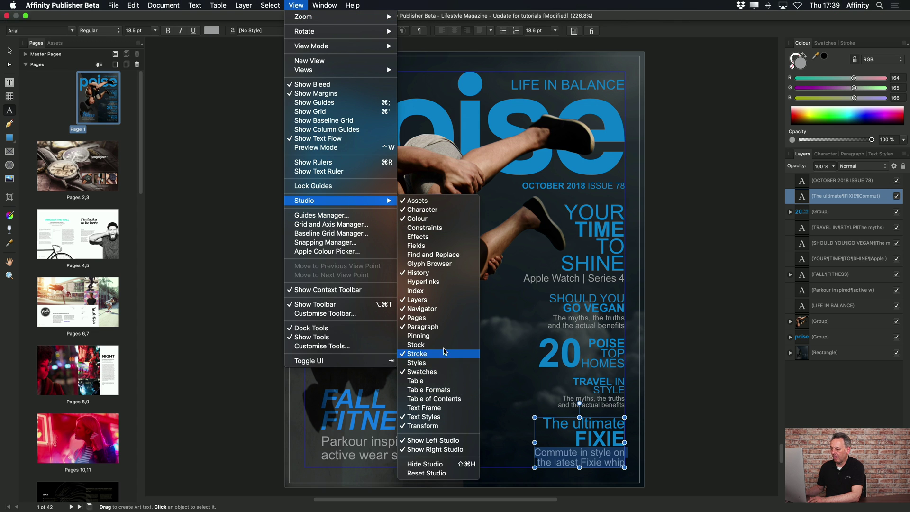
{"action": "left_click", "coordinate": [429, 285]}
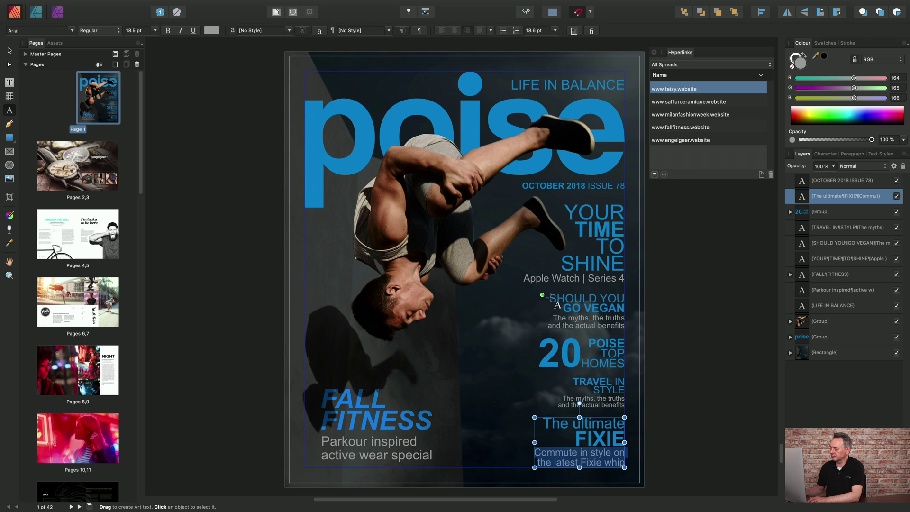
Step: Add a hyperlink from the Commute lines to page 4 using the Hyperlink character style
{"action": "left_click", "coordinate": [762, 176]}
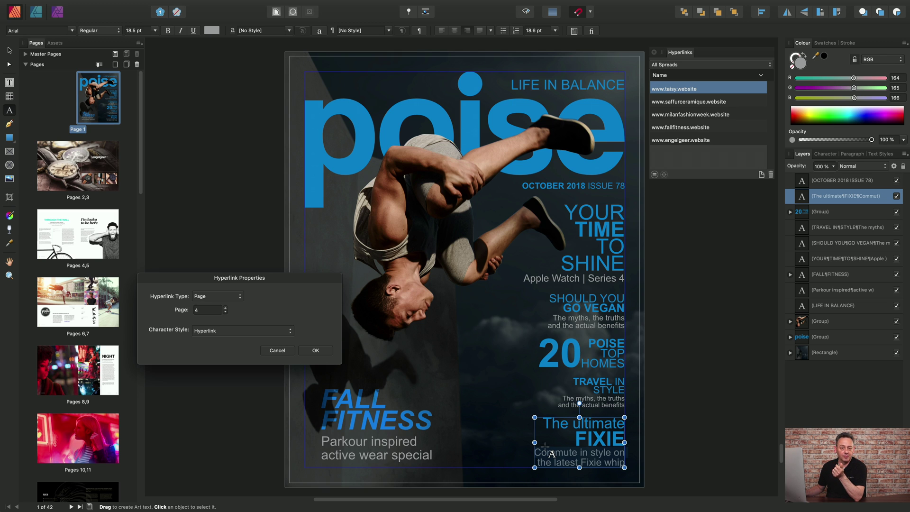
{"action": "left_click", "coordinate": [316, 350]}
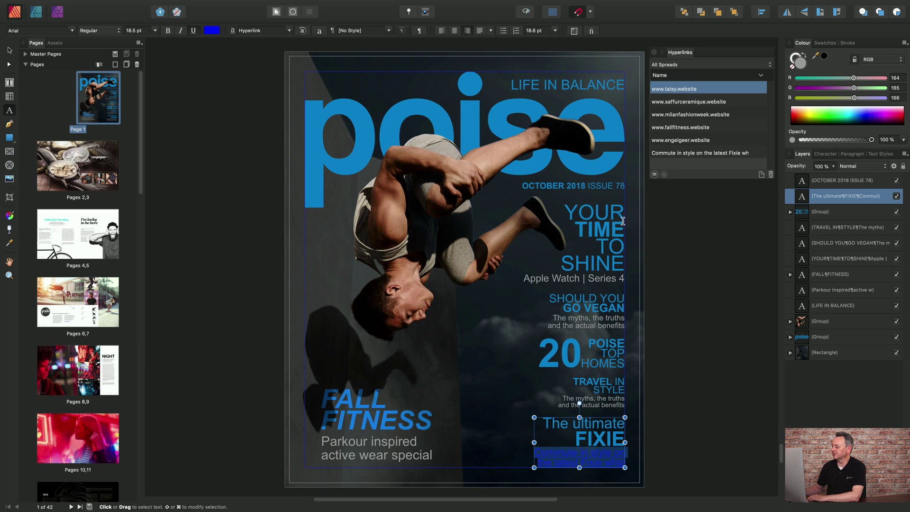
{"action": "double_click", "coordinate": [689, 153]}
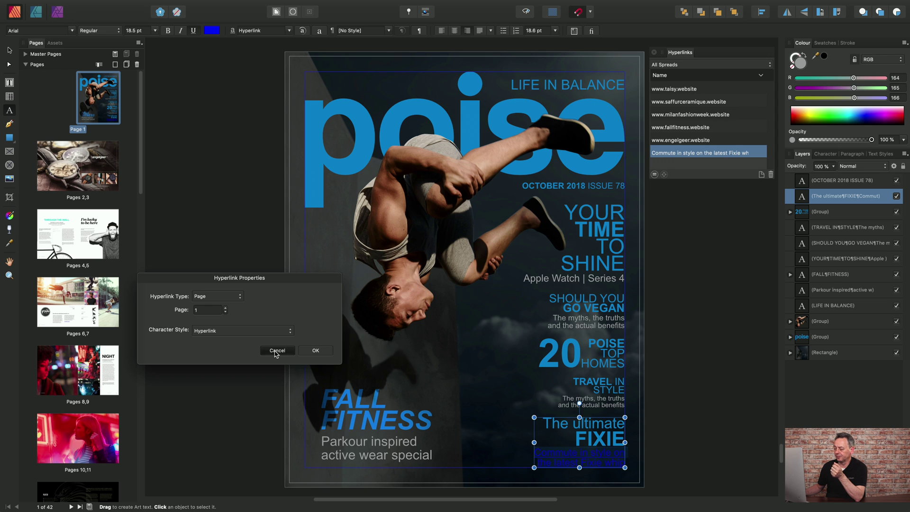
{"action": "left_click", "coordinate": [277, 351]}
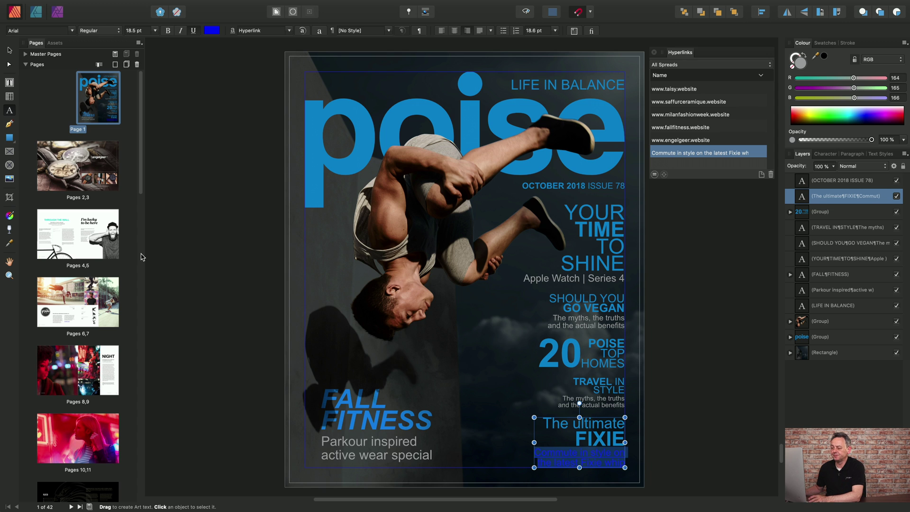
Step: Move through the Pages panel to the 40–41 spread and edit the Fashion Week In Detail text
{"action": "left_click_drag", "start_coordinate": [140, 186], "coordinate": [137, 488]}
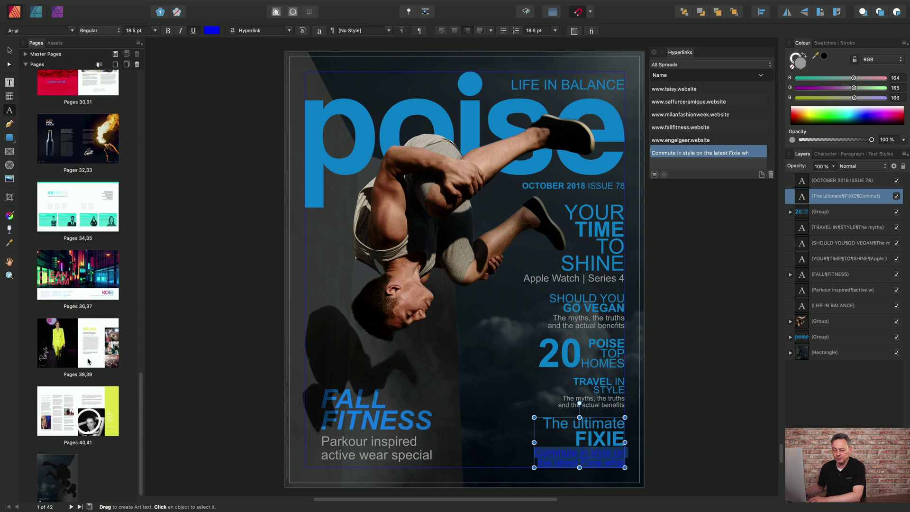
{"action": "double_click", "coordinate": [79, 375]}
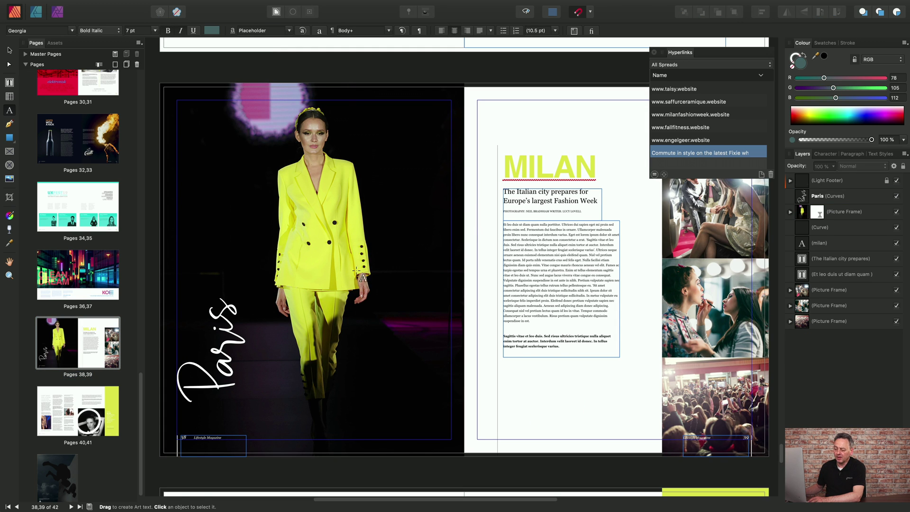
{"action": "left_click", "coordinate": [76, 443]}
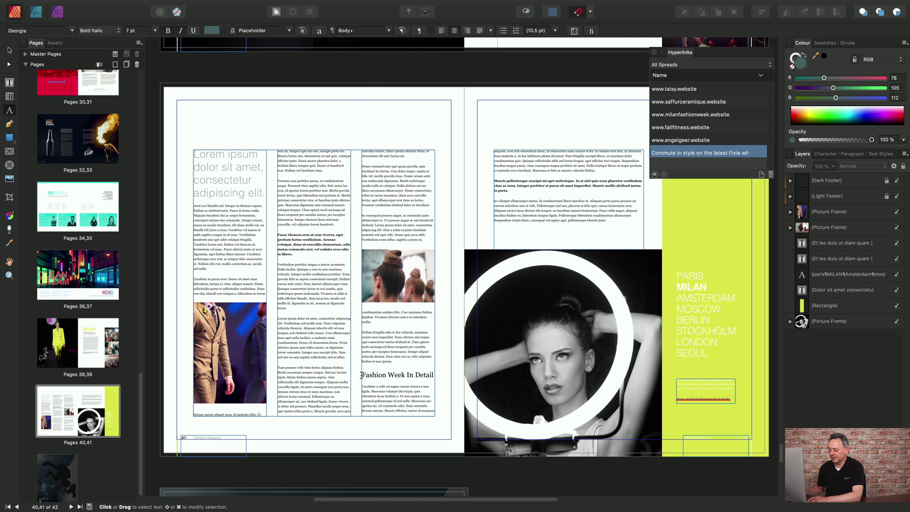
{"action": "left_click", "coordinate": [362, 375]}
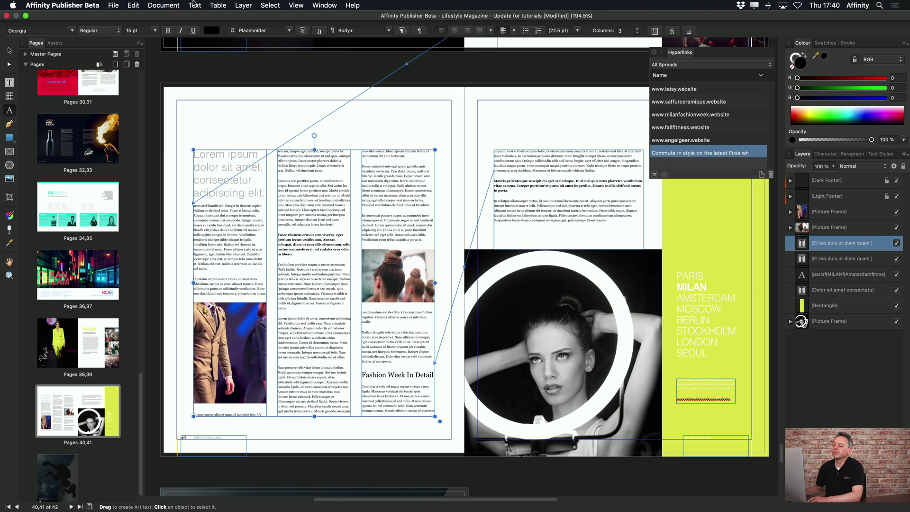
Step: Insert an anchor at the Fashion Week In Detail heading, naming it 'Milan Anchor 1'
{"action": "left_click", "coordinate": [195, 5]}
{"action": "mouse_move", "coordinate": [218, 280]}
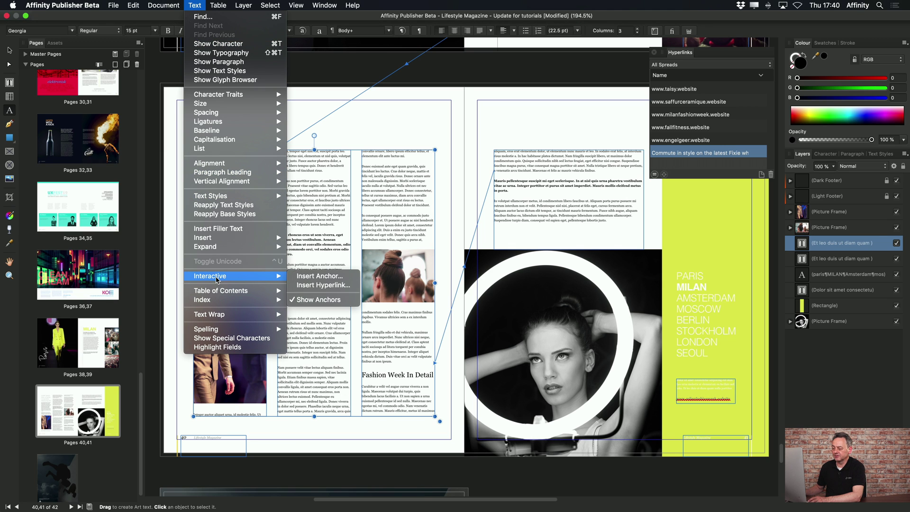
{"action": "left_click", "coordinate": [320, 276]}
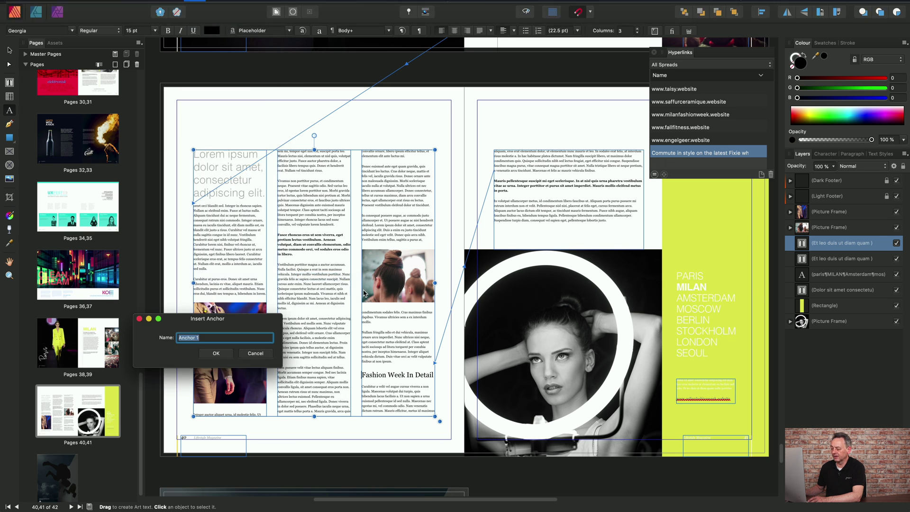
{"action": "left_click", "coordinate": [180, 338]}
{"action": "type", "text": "Mila"}
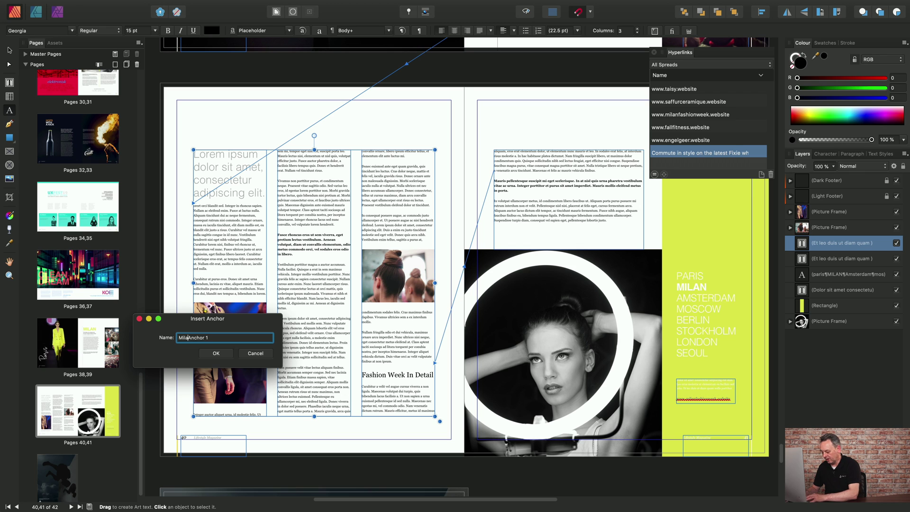
{"action": "type", "text": "n"}
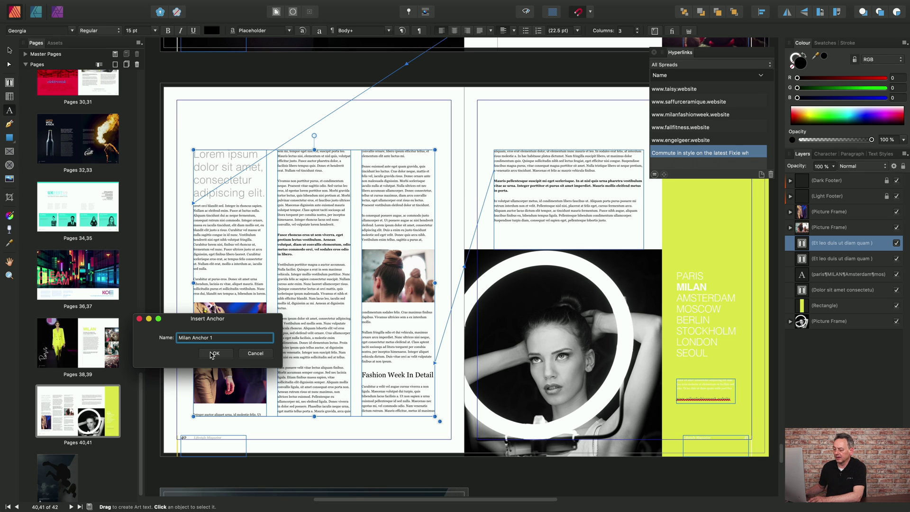
{"action": "left_click", "coordinate": [214, 353]}
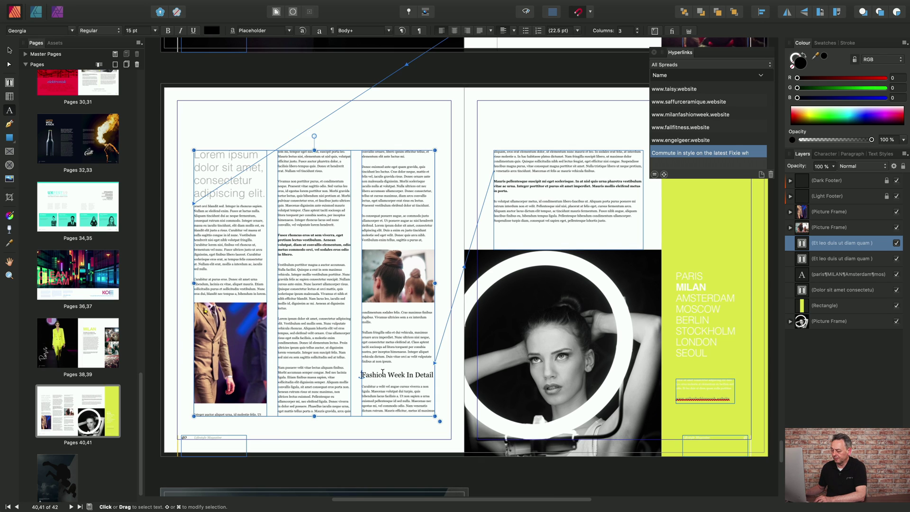
{"action": "scroll", "coordinate": [385, 373], "scroll_direction": "up", "scroll_amount": 3}
{"action": "scroll", "coordinate": [381, 373], "scroll_direction": "up", "scroll_amount": 2}
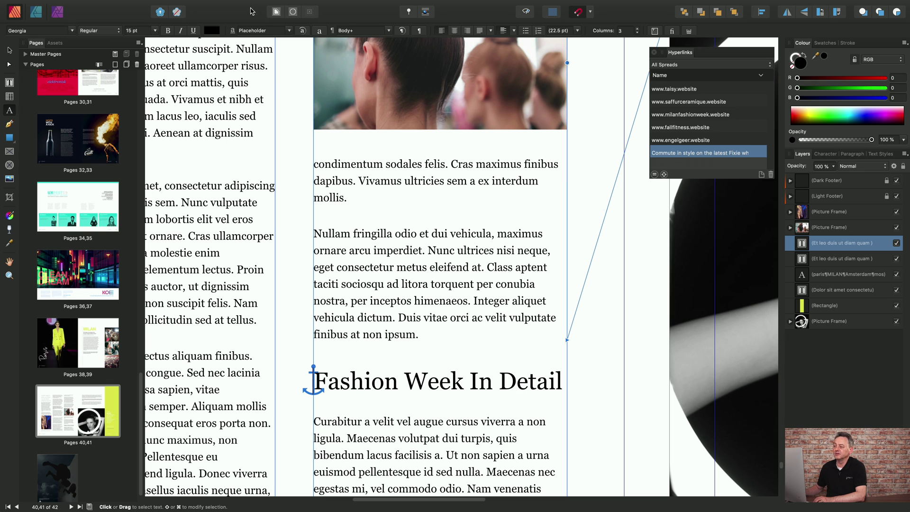
{"action": "left_click", "coordinate": [195, 5]}
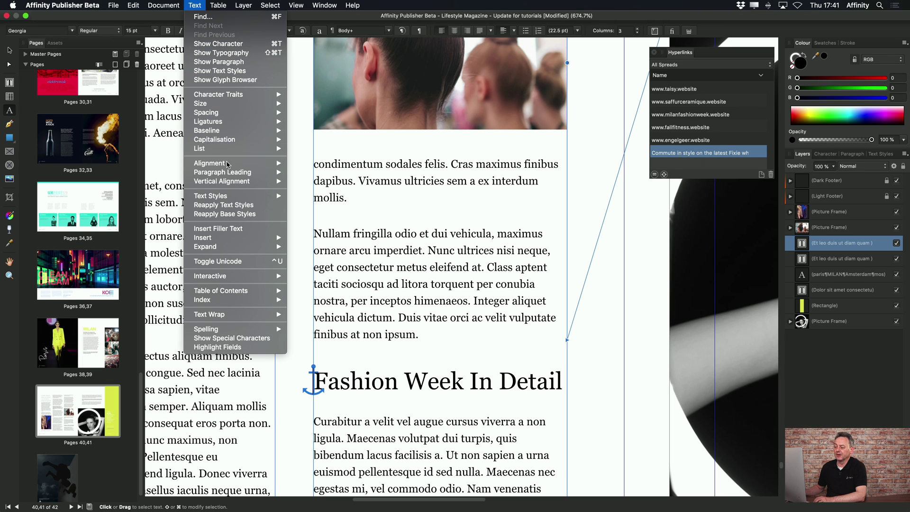
{"action": "mouse_move", "coordinate": [223, 279]}
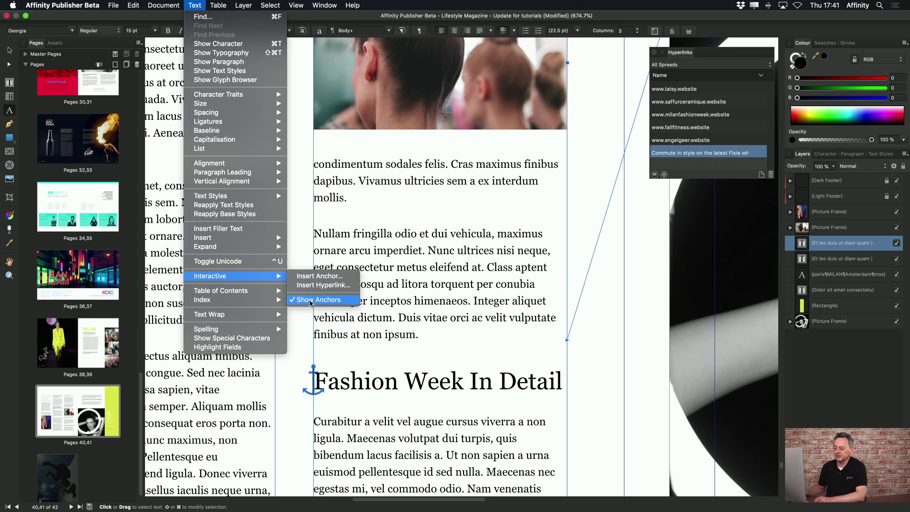
{"action": "left_click", "coordinate": [312, 299]}
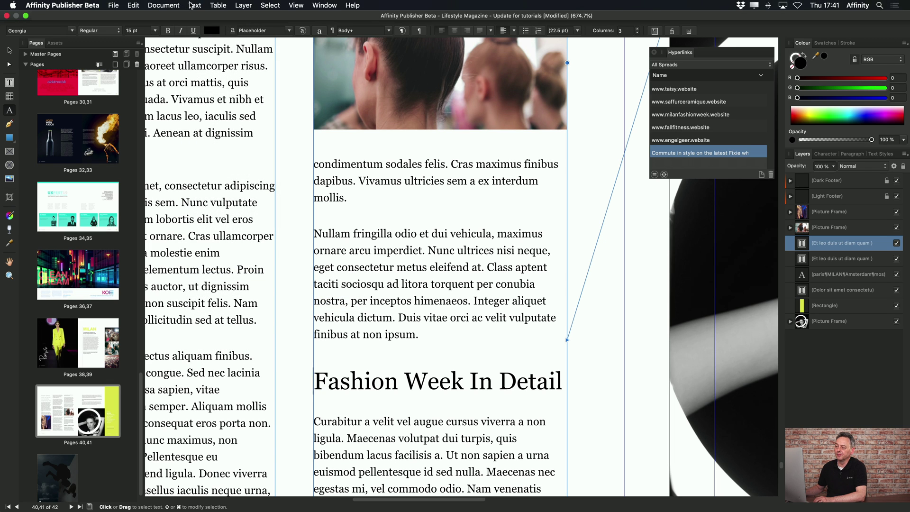
{"action": "left_click", "coordinate": [194, 6]}
{"action": "mouse_move", "coordinate": [217, 280]}
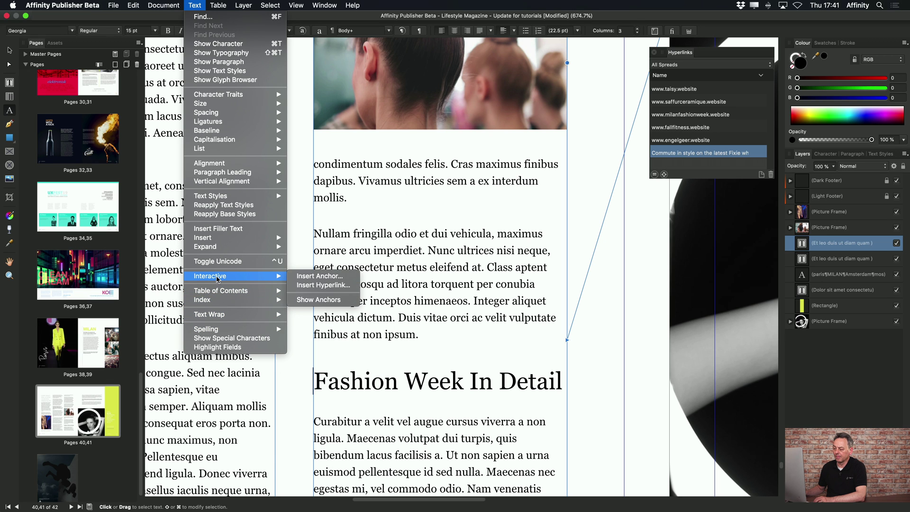
{"action": "left_click", "coordinate": [322, 300]}
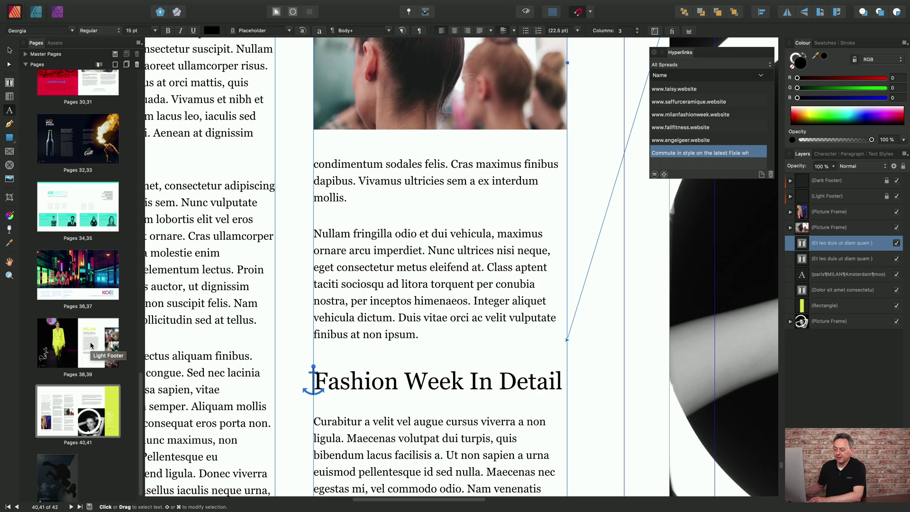
Step: On the Milan spread, pages 38–39, select the words 'Fashion Week' in the subheading
{"action": "left_click", "coordinate": [78, 375]}
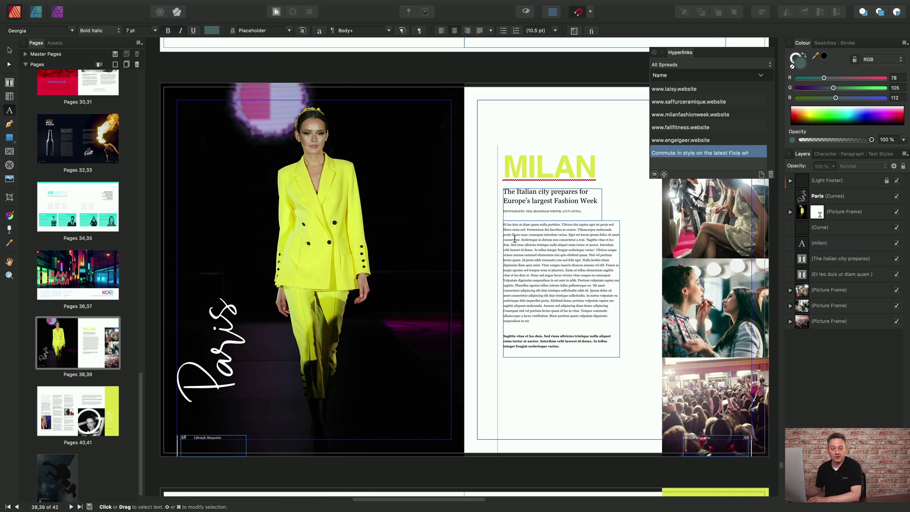
{"action": "left_click", "coordinate": [555, 200]}
{"action": "left_click_drag", "start_coordinate": [556, 200], "coordinate": [597, 200]}
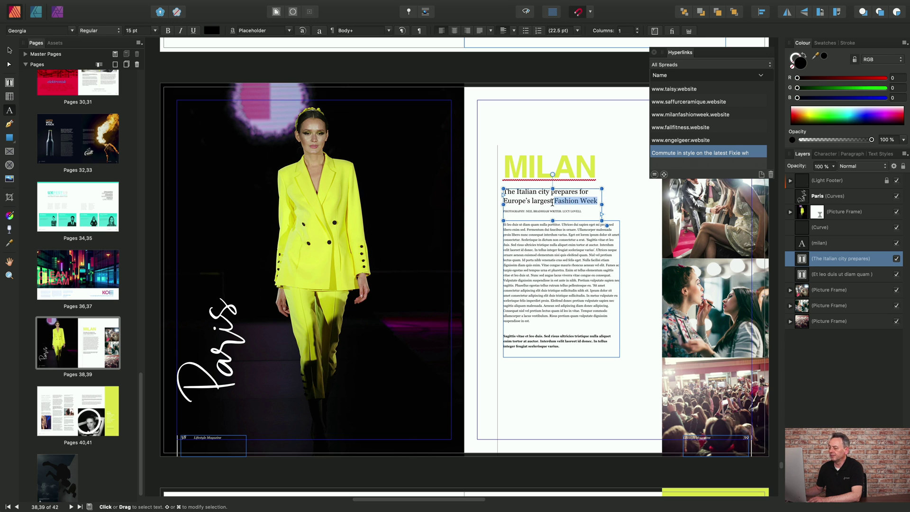
Step: Hyperlink the selected words to the anchor Milan Anchor 1
{"action": "left_click", "coordinate": [763, 175]}
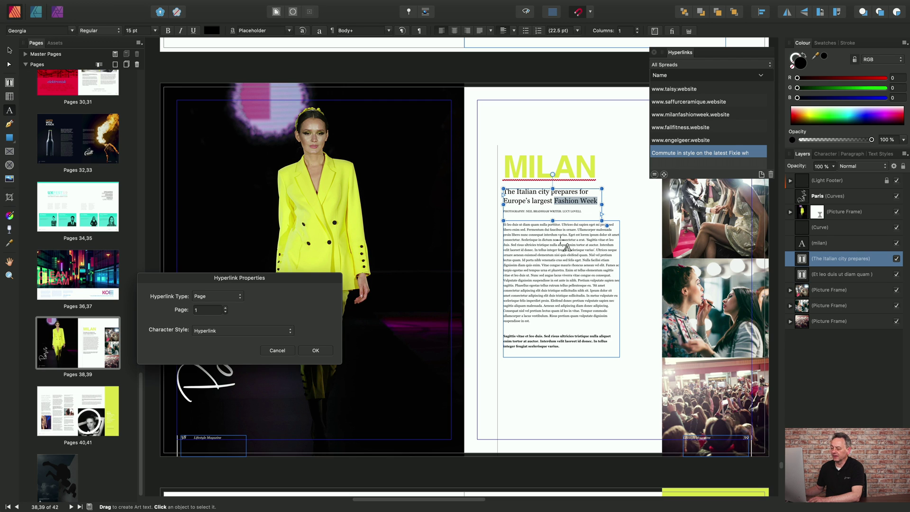
{"action": "left_click", "coordinate": [240, 298]}
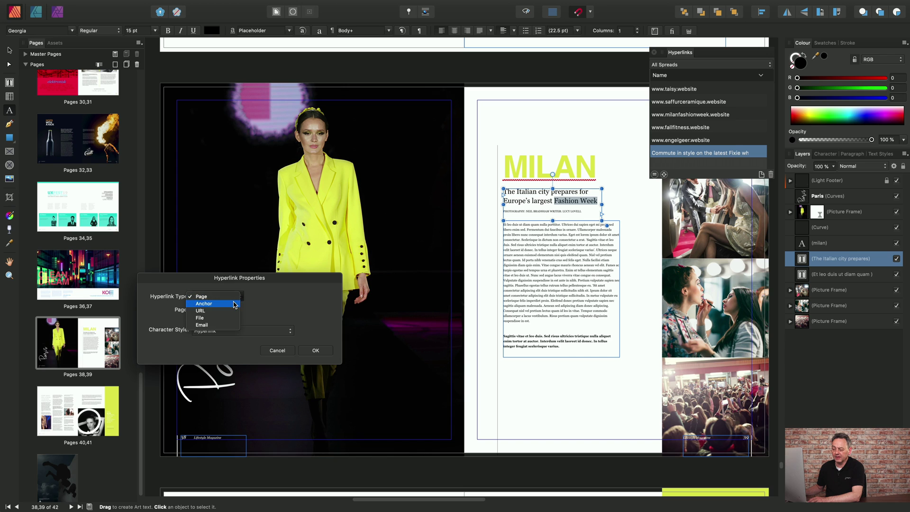
{"action": "left_click", "coordinate": [234, 304]}
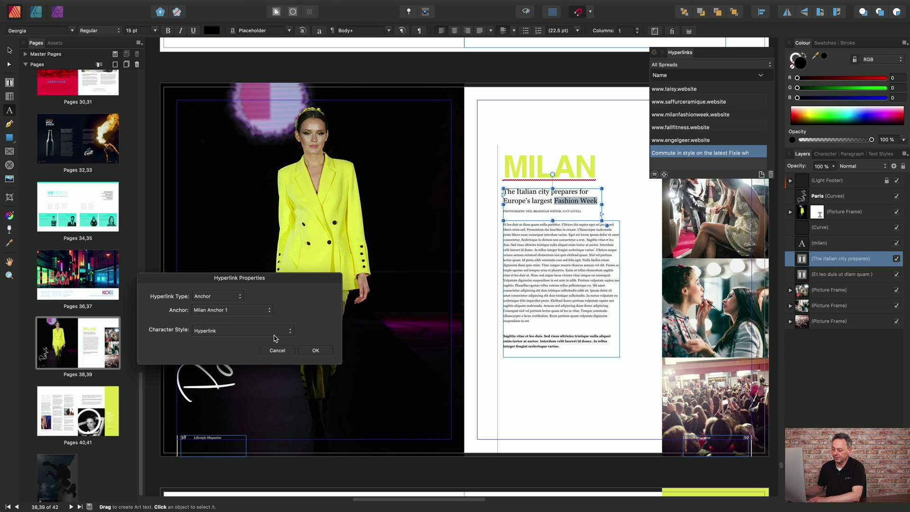
{"action": "left_click", "coordinate": [312, 350]}
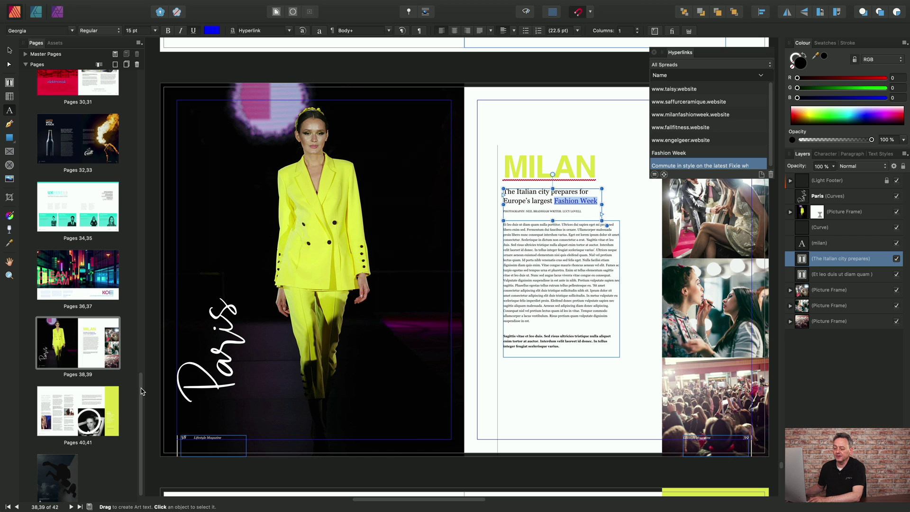
{"action": "left_click_drag", "start_coordinate": [142, 391], "coordinate": [163, 85]}
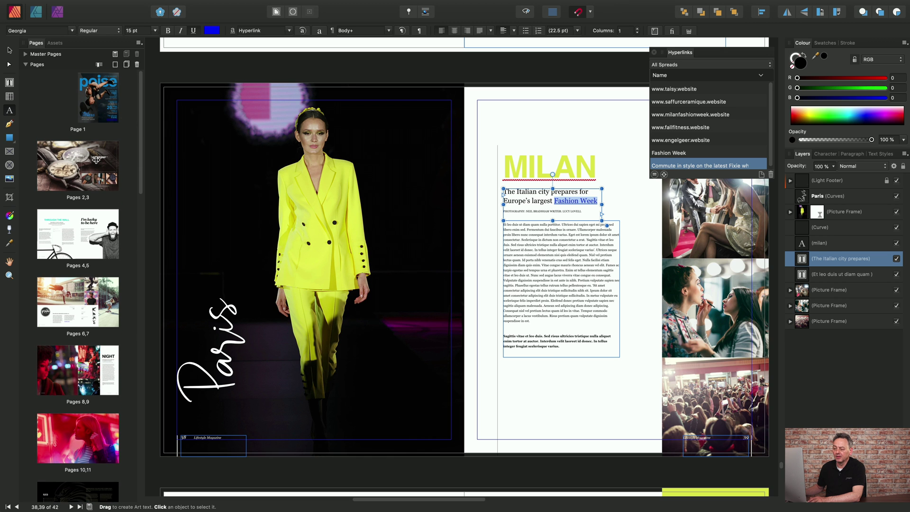
{"action": "left_click", "coordinate": [77, 198]}
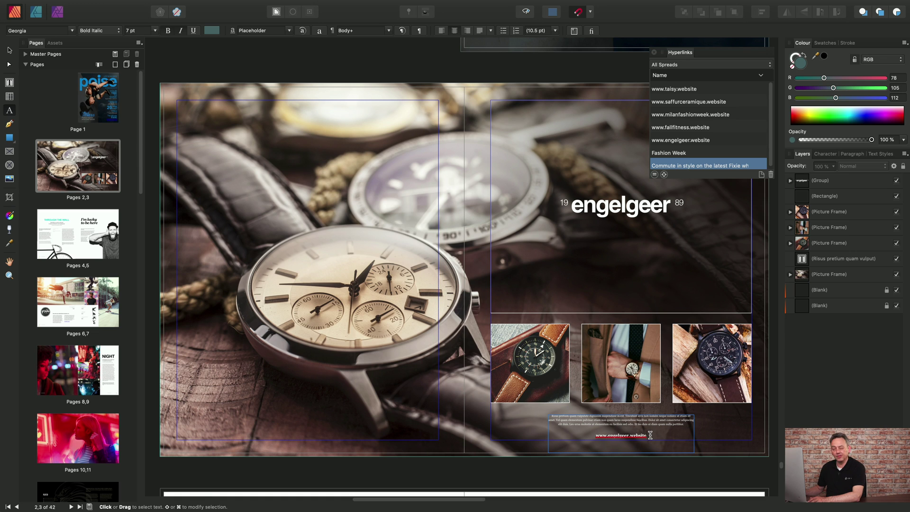
{"action": "left_click", "coordinate": [650, 435]}
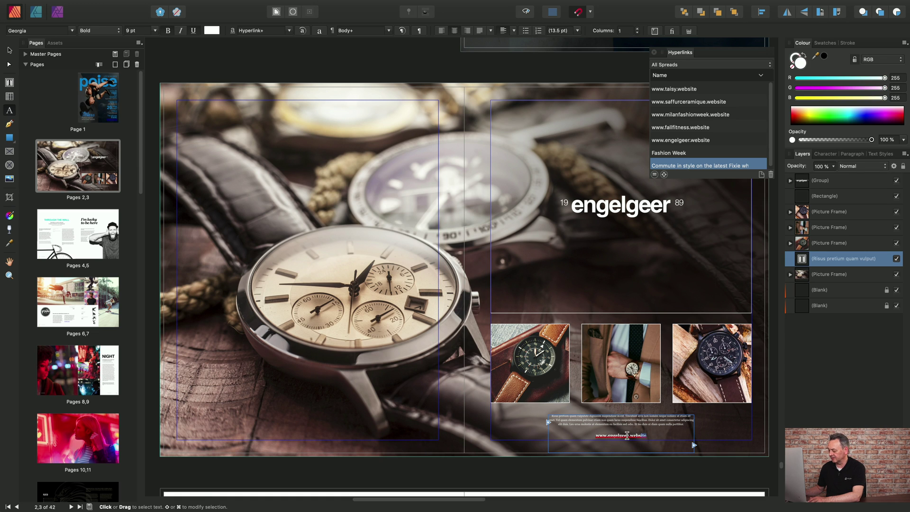
{"action": "left_click", "coordinate": [762, 175]}
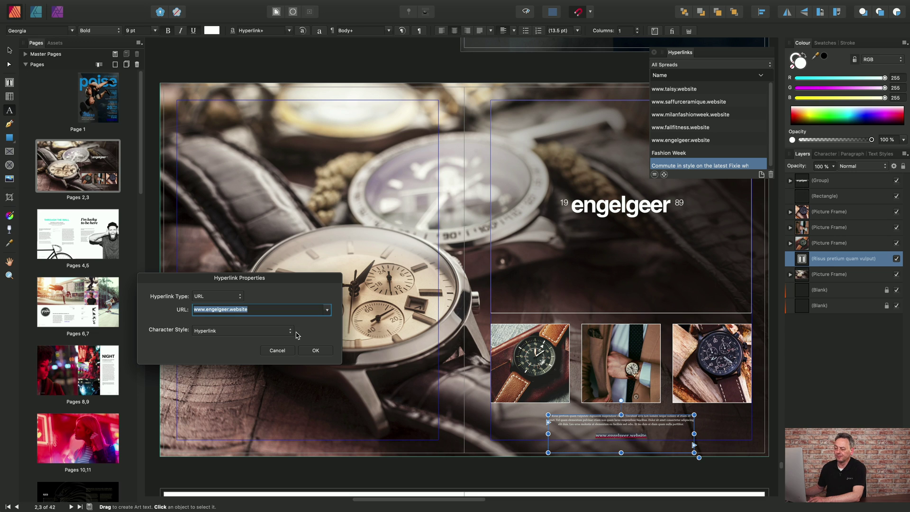
{"action": "left_click", "coordinate": [242, 297]}
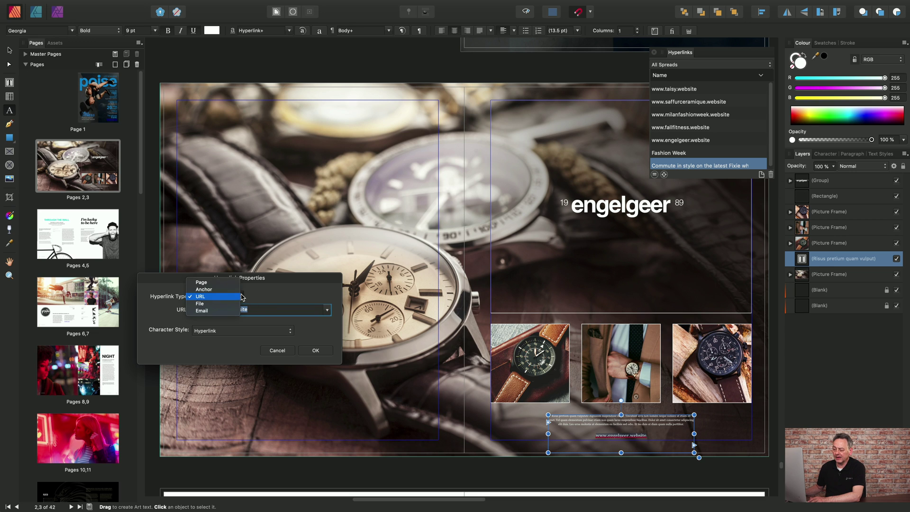
{"action": "left_click", "coordinate": [200, 298]}
{"action": "left_click", "coordinate": [260, 310]}
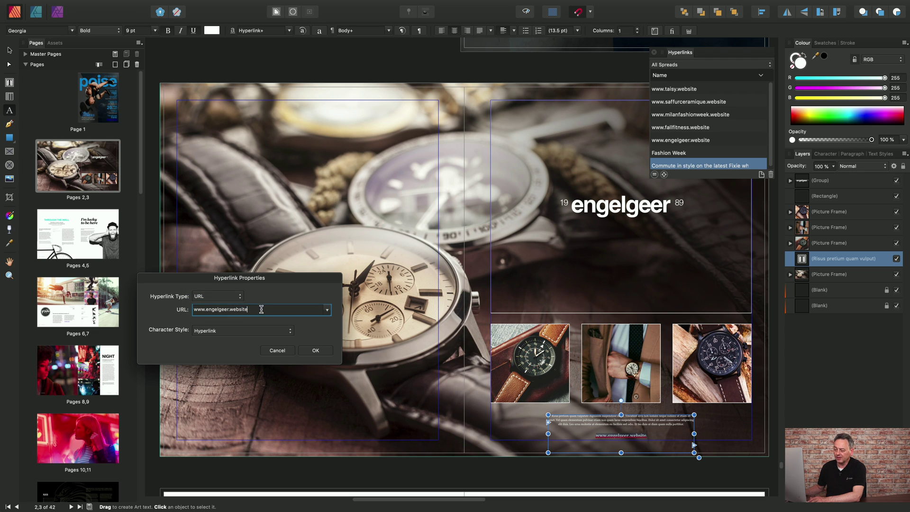
{"action": "left_click_drag", "start_coordinate": [260, 310], "coordinate": [192, 311]}
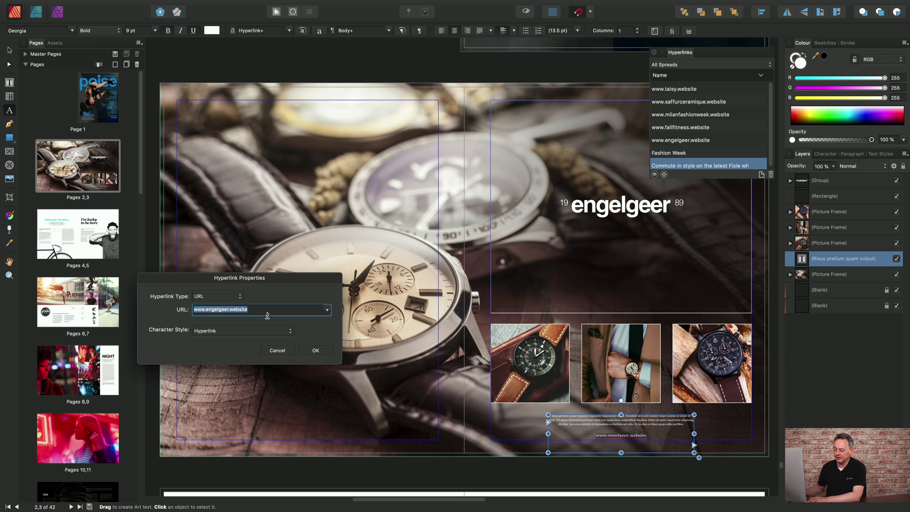
{"action": "left_click", "coordinate": [249, 308]}
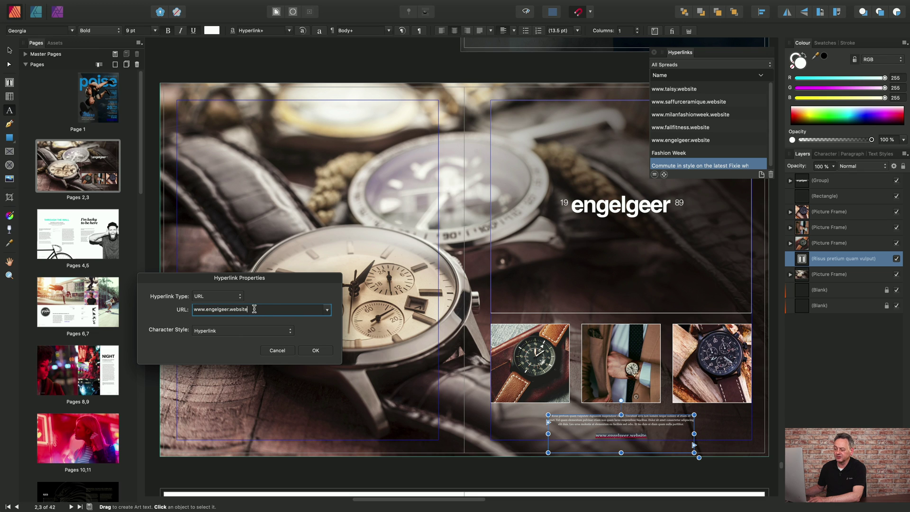
{"action": "left_click", "coordinate": [315, 351]}
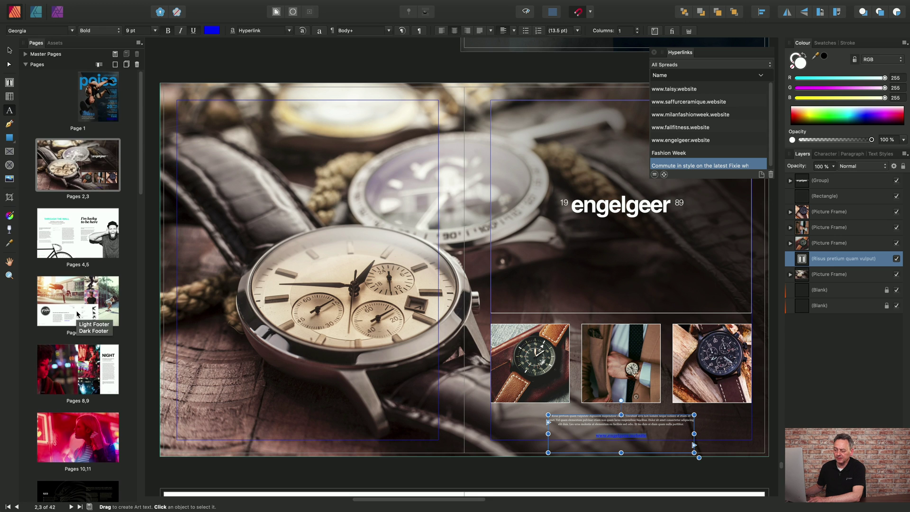
Step: On the pages 14–15 spread, select the word RHONCUS in the pull quote
{"action": "scroll", "coordinate": [76, 312], "scroll_direction": "down", "scroll_amount": 3}
{"action": "scroll", "coordinate": [81, 313], "scroll_direction": "down", "scroll_amount": 10}
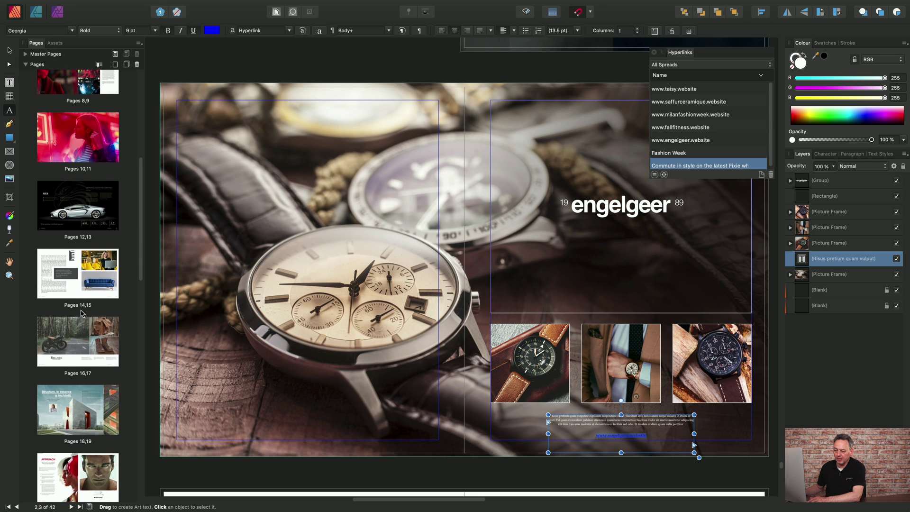
{"action": "left_click", "coordinate": [55, 289]}
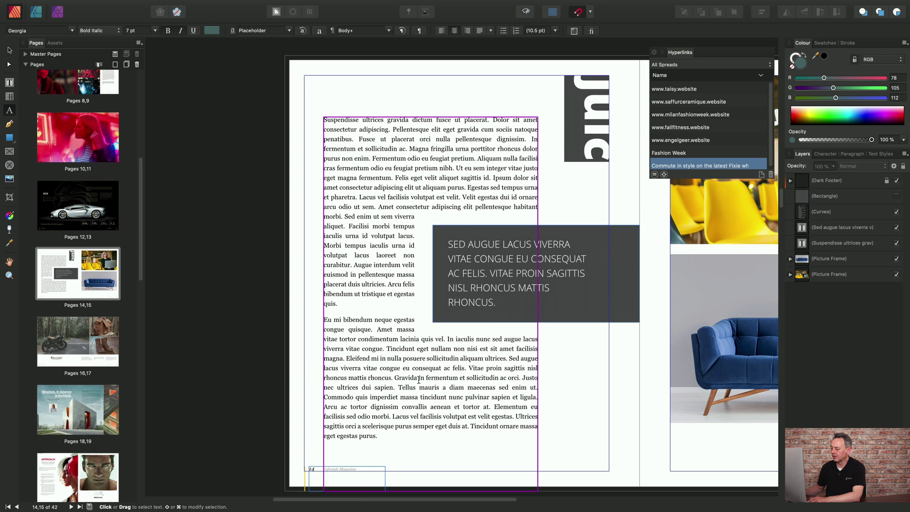
{"action": "left_click", "coordinate": [485, 302]}
{"action": "left_click_drag", "start_coordinate": [492, 302], "coordinate": [443, 306]}
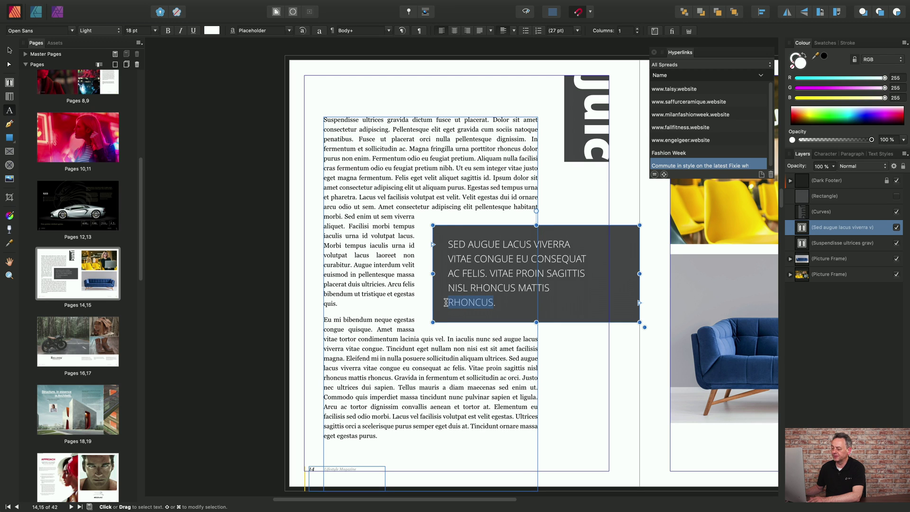
Step: Try the File hyperlink type for RHONCUS, then cancel without linking
{"action": "left_click", "coordinate": [762, 175]}
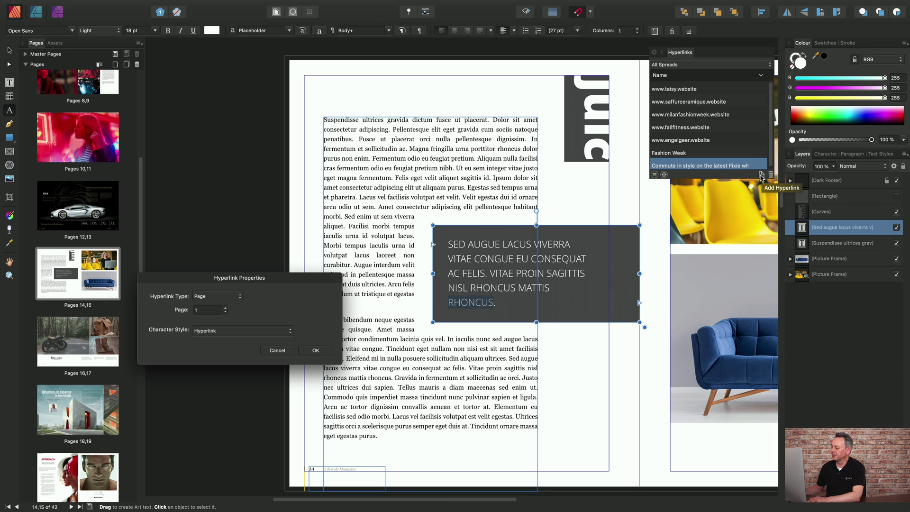
{"action": "left_click", "coordinate": [240, 298]}
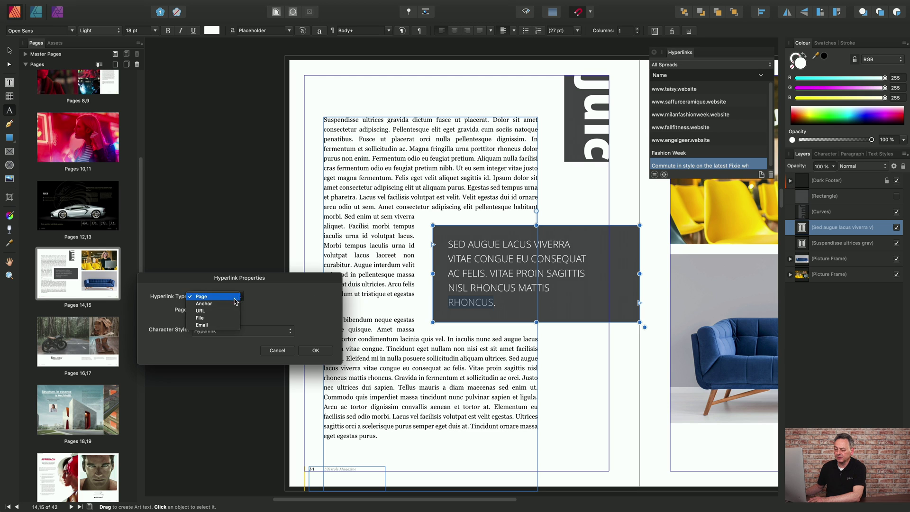
{"action": "left_click", "coordinate": [218, 322]}
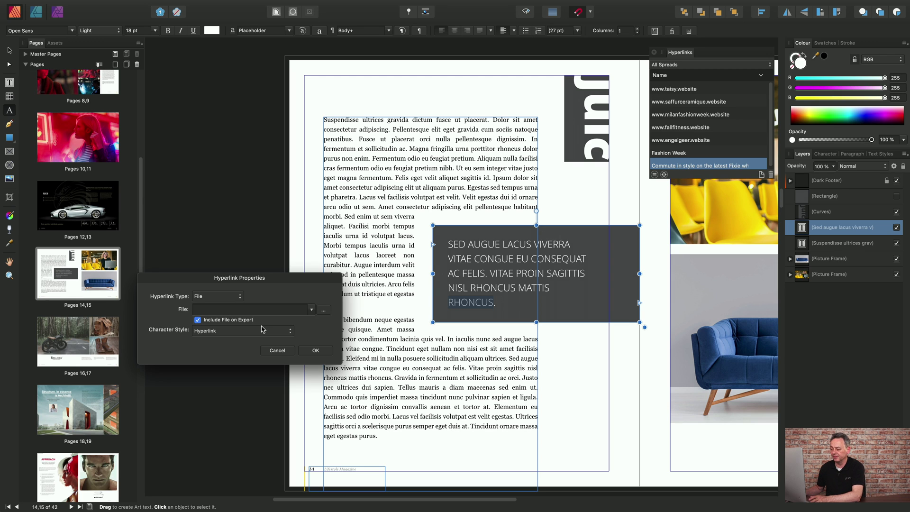
{"action": "left_click", "coordinate": [278, 351]}
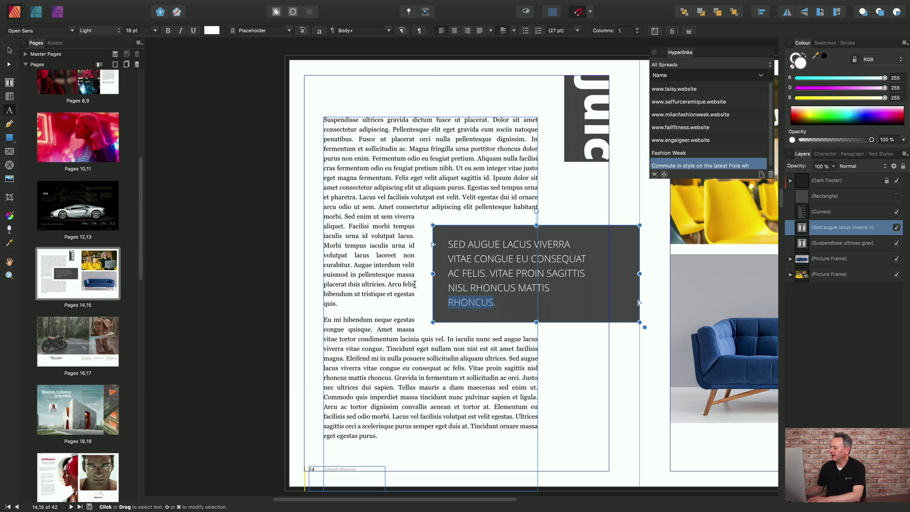
{"action": "left_click", "coordinate": [763, 175]}
{"action": "left_click", "coordinate": [239, 297]}
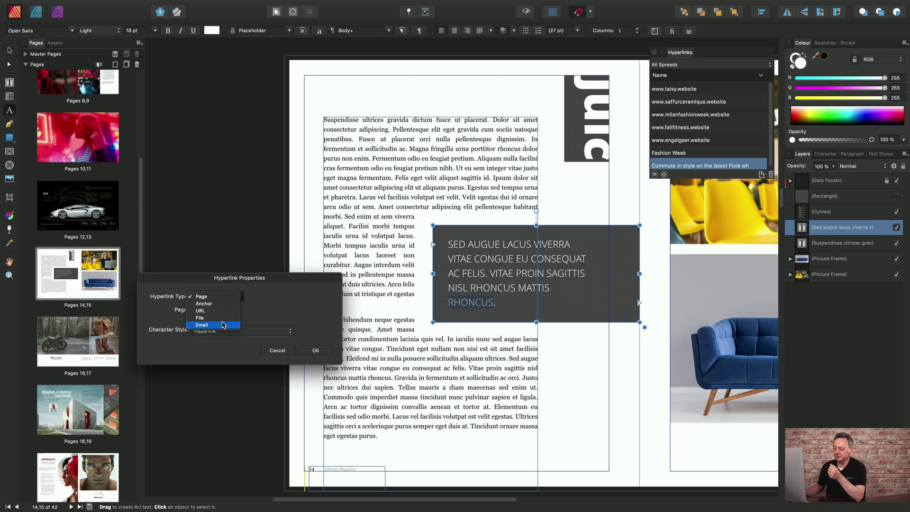
{"action": "left_click", "coordinate": [279, 354]}
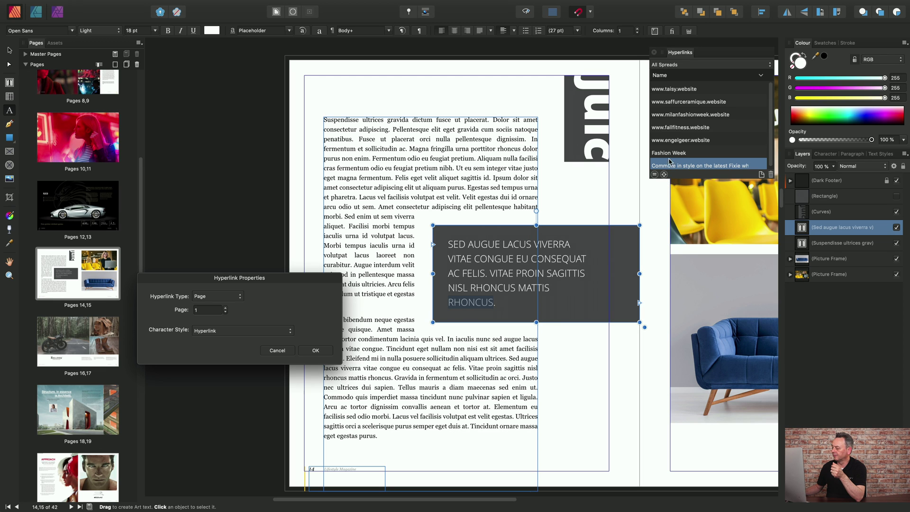
Step: Cancel the RHONCUS hyperlink, then jump to Fashion Week's target and back to its source
{"action": "left_click", "coordinate": [277, 351]}
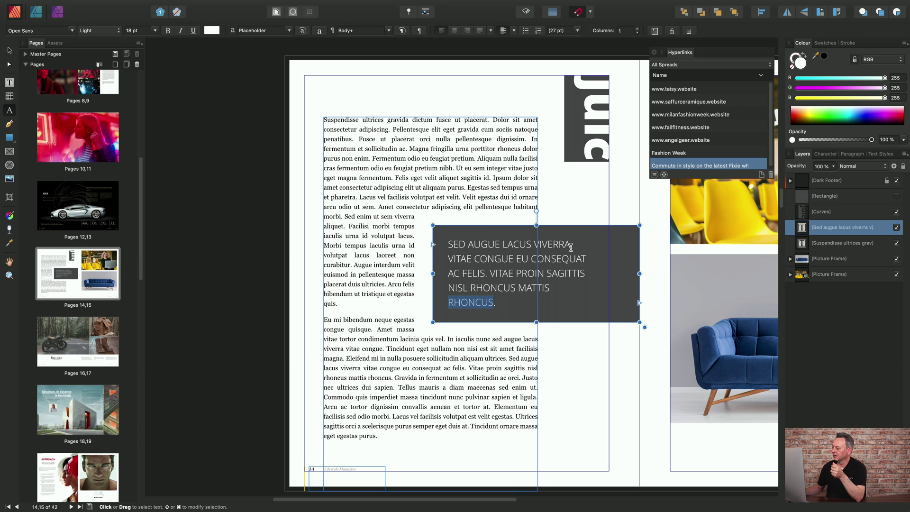
{"action": "left_click", "coordinate": [666, 154]}
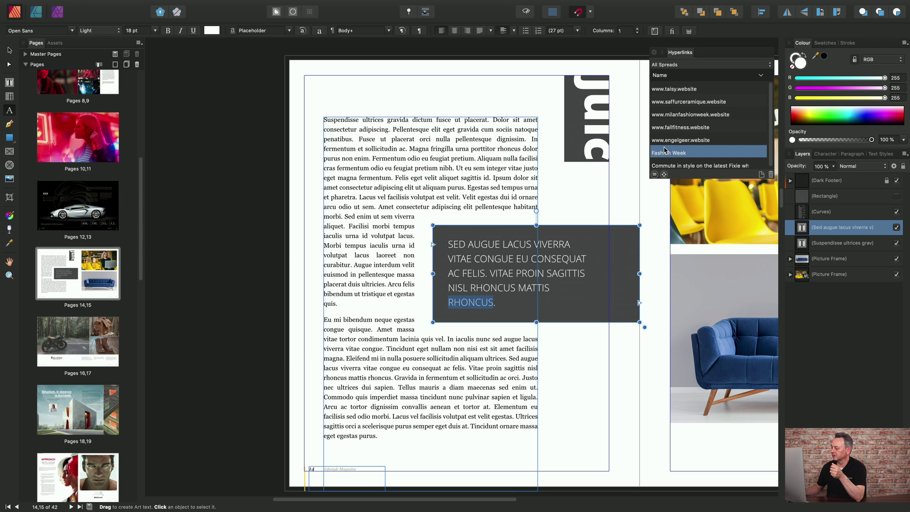
{"action": "left_click", "coordinate": [665, 174]}
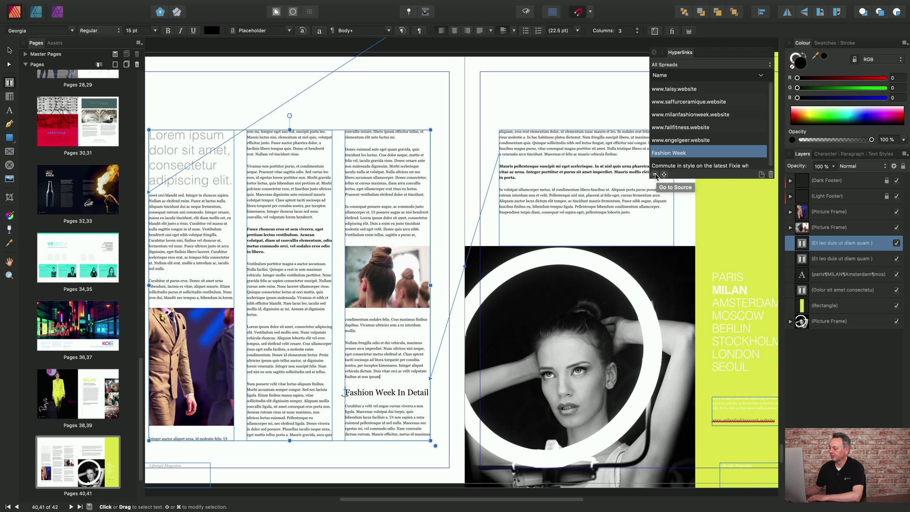
{"action": "left_click", "coordinate": [655, 175]}
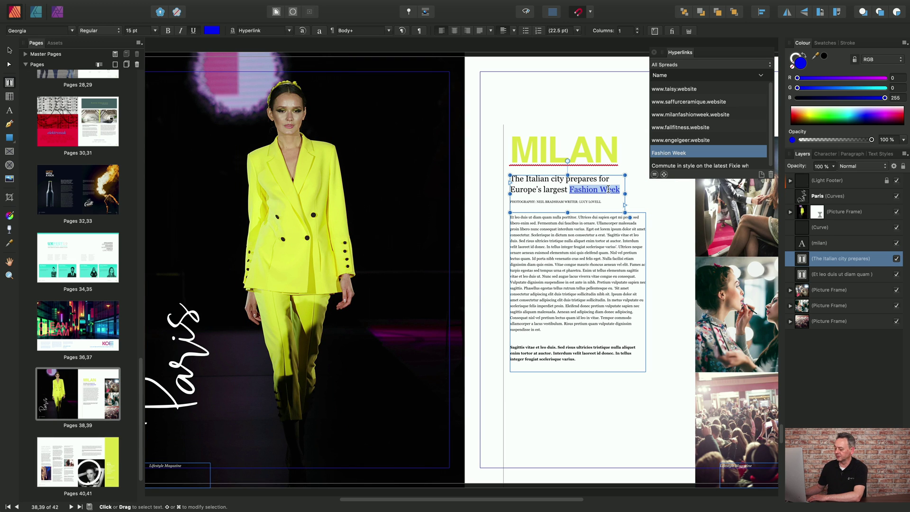